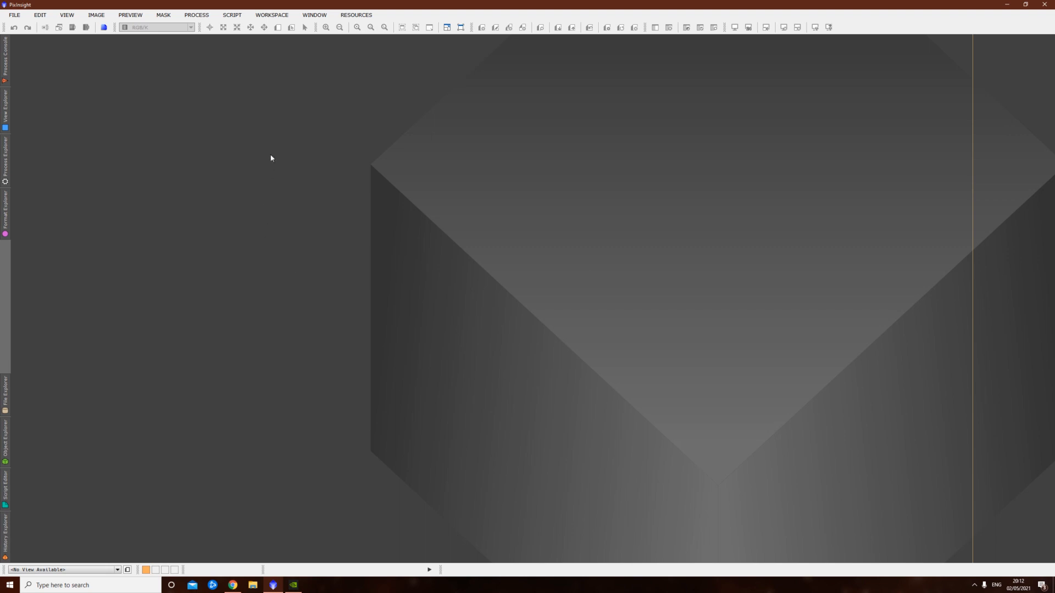
Step: Start the WeightedBatchPreprocessing script and look over its flat and bias frame settings
{"action": "left_click", "coordinate": [232, 15]}
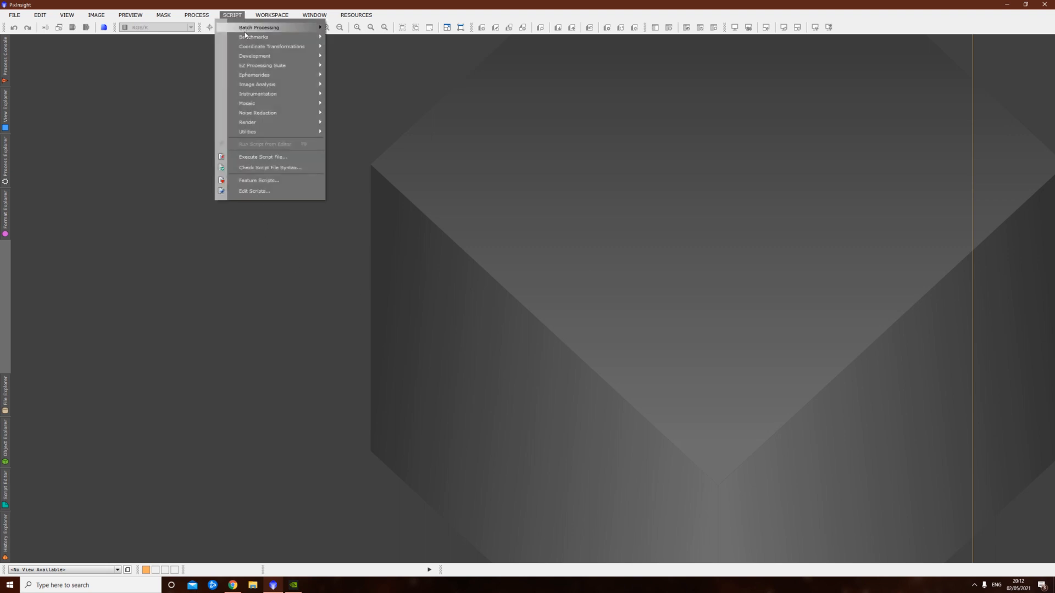
{"action": "mouse_move", "coordinate": [256, 31]}
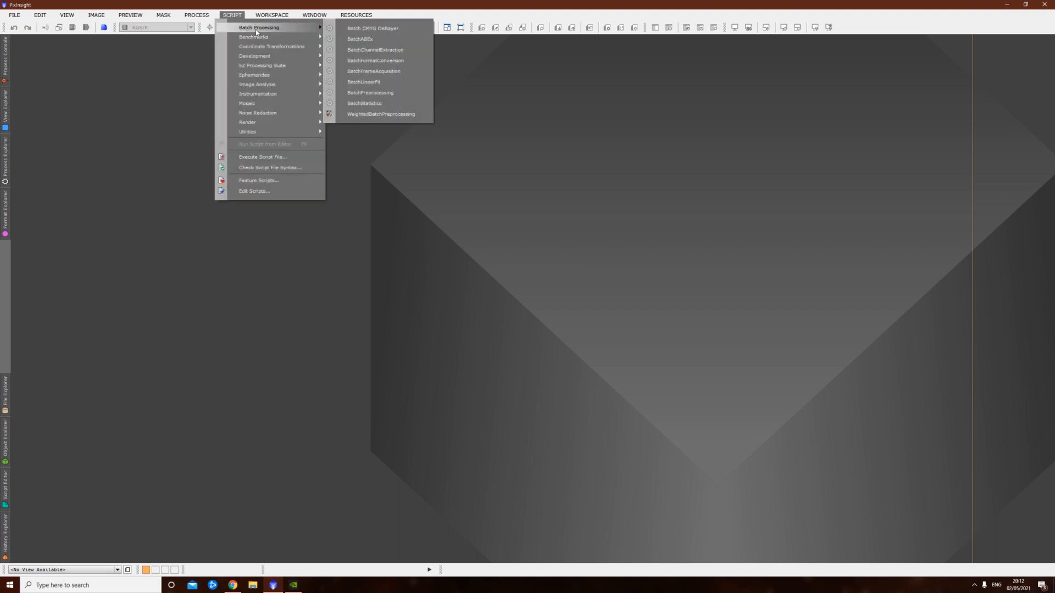
{"action": "left_click", "coordinate": [396, 114]}
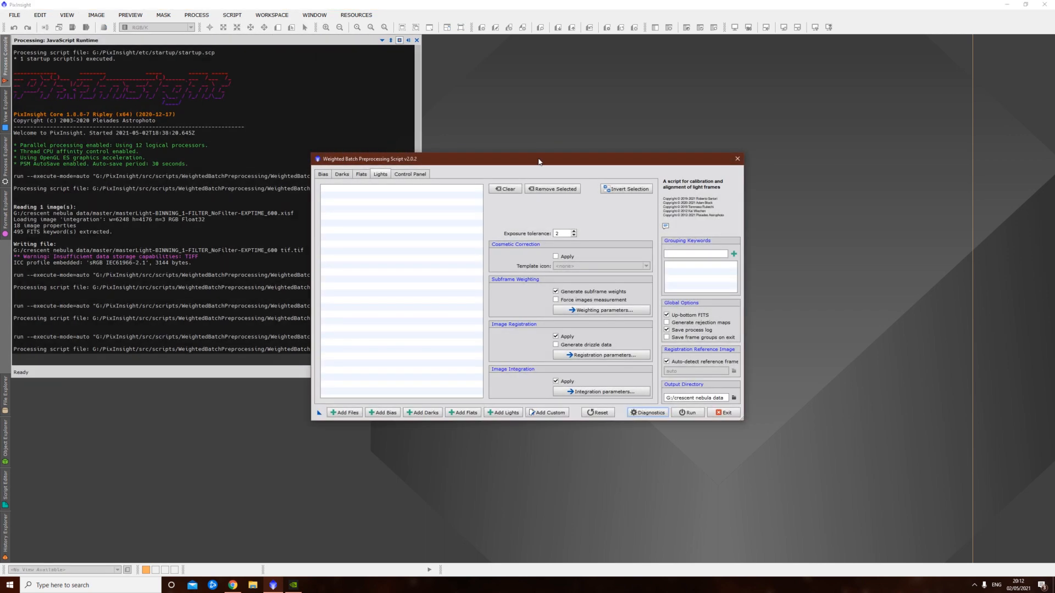
{"action": "left_click_drag", "start_coordinate": [550, 160], "coordinate": [548, 183]}
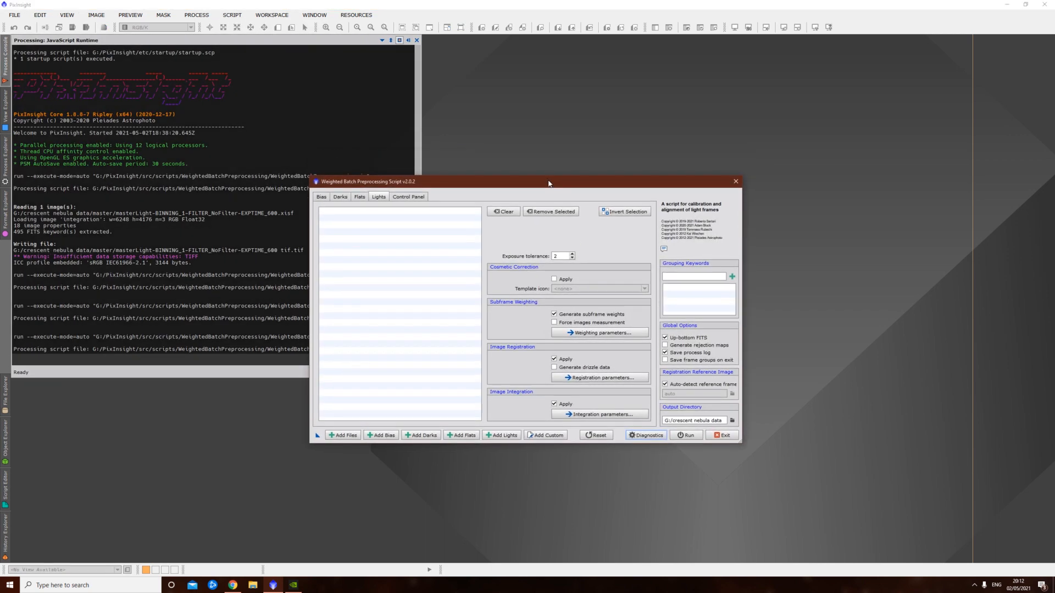
{"action": "left_click", "coordinate": [350, 197]}
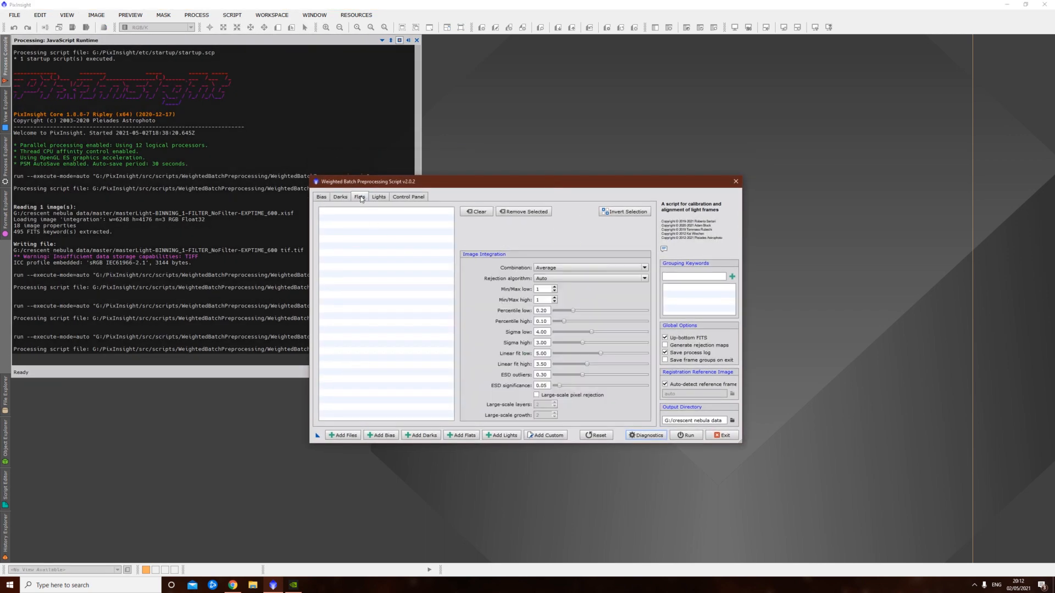
{"action": "left_click", "coordinate": [323, 198]}
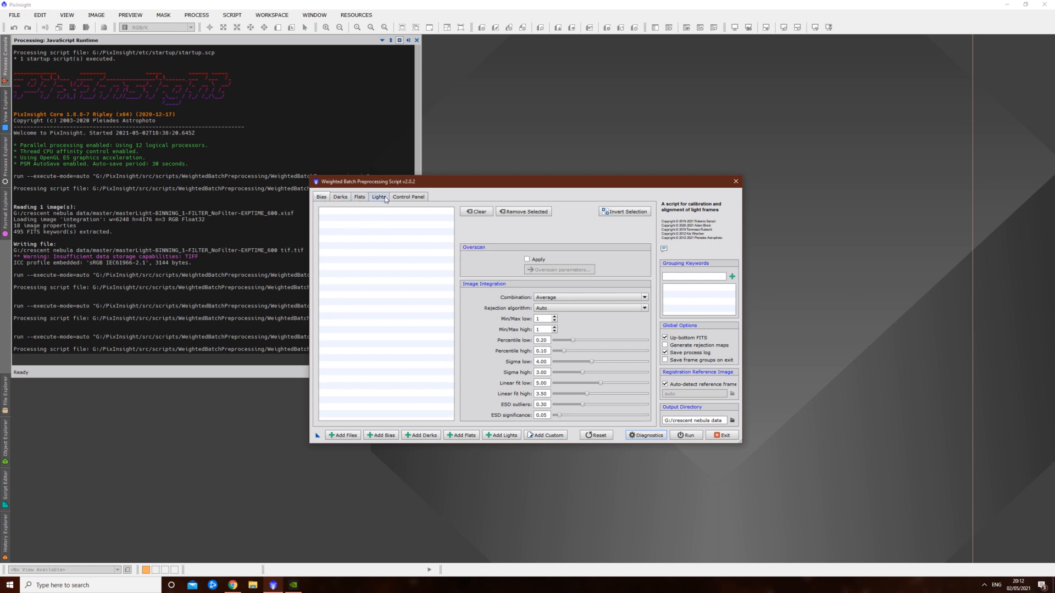
Step: Add all the 600-second L_ FIT files from the "crescent nebula data" folder on drive G: as light frames
{"action": "left_click", "coordinate": [382, 199]}
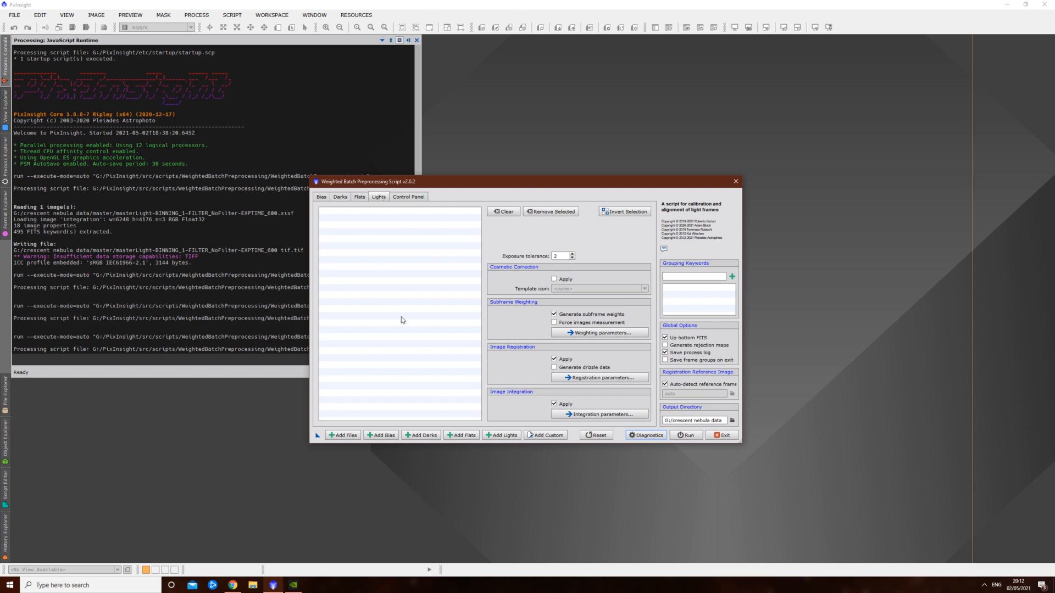
{"action": "left_click", "coordinate": [502, 437]}
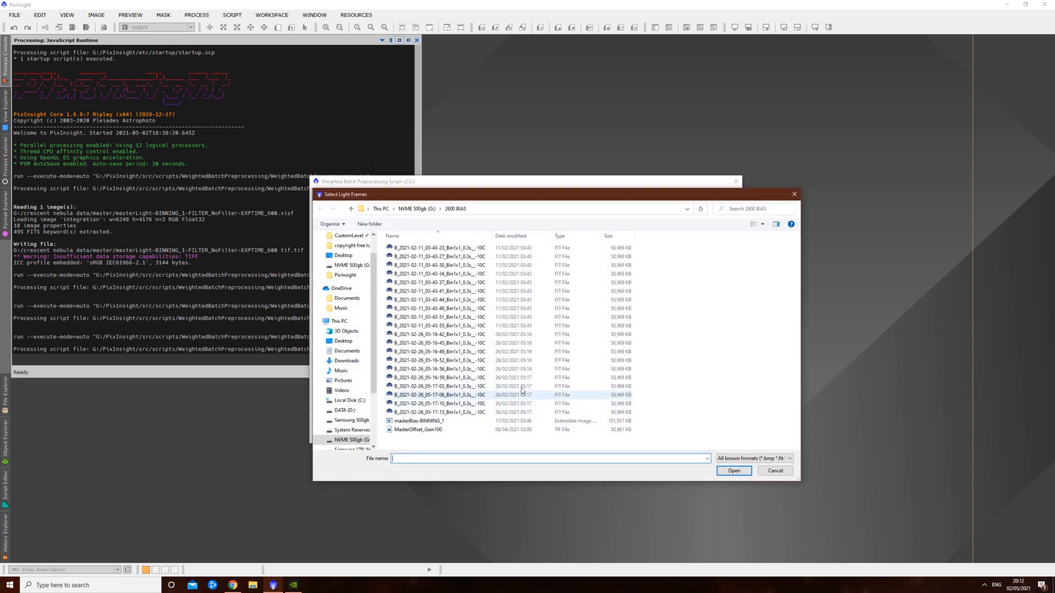
{"action": "left_click", "coordinate": [428, 209]}
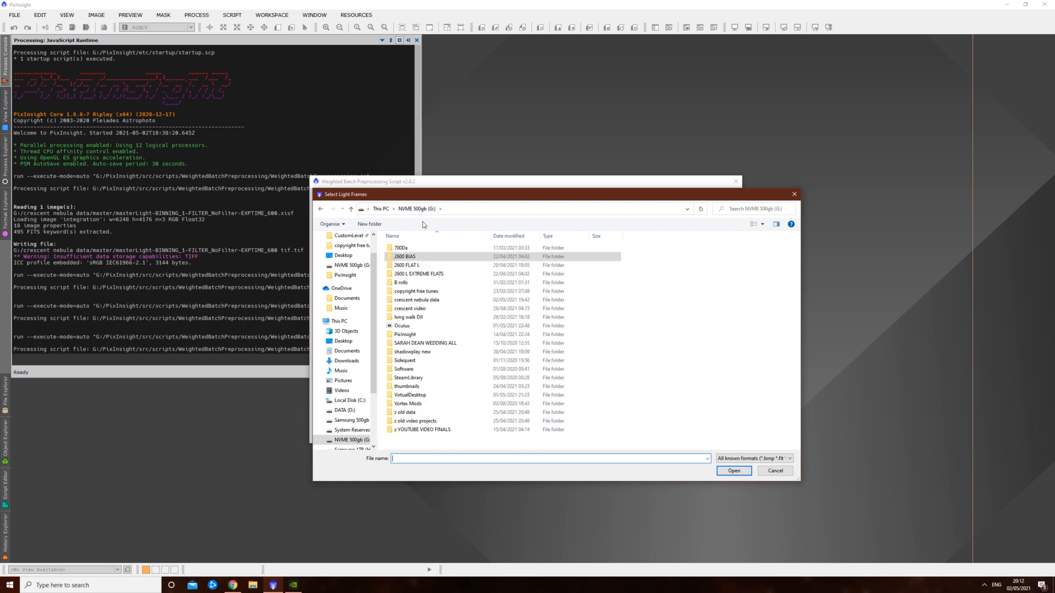
{"action": "double_click", "coordinate": [418, 300]}
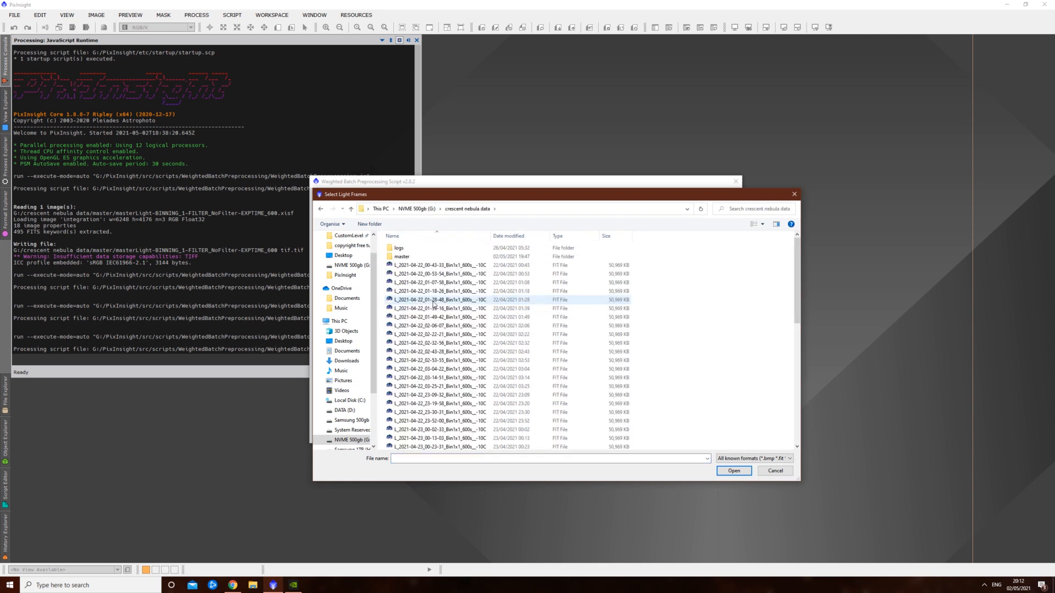
{"action": "left_click_drag", "start_coordinate": [647, 271], "coordinate": [428, 473]}
{"action": "left_click", "coordinate": [722, 471]}
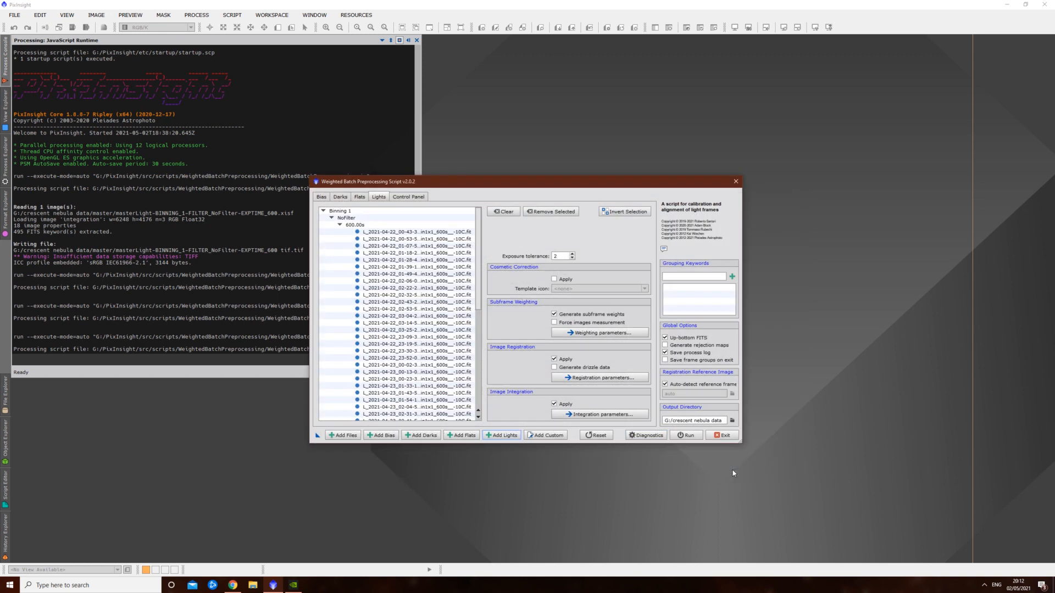
Step: Add all the F_ FIT files from the "2600 L EXTREME FLATS" folder as flat frames, leaving out MasterFlat_Gain100
{"action": "left_click", "coordinate": [359, 197]}
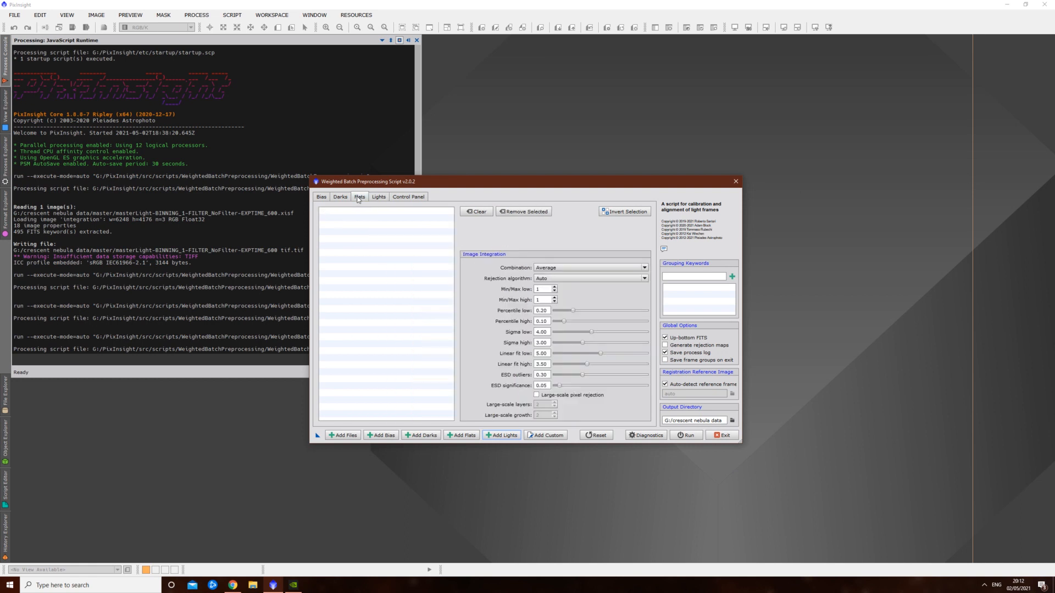
{"action": "left_click", "coordinate": [462, 435]}
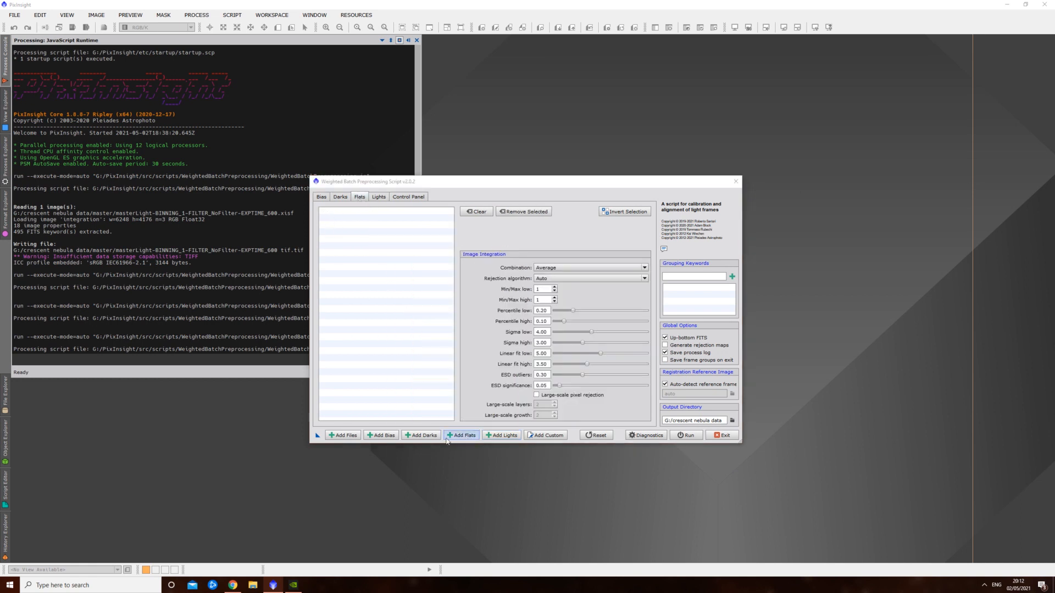
{"action": "left_click", "coordinate": [425, 209]}
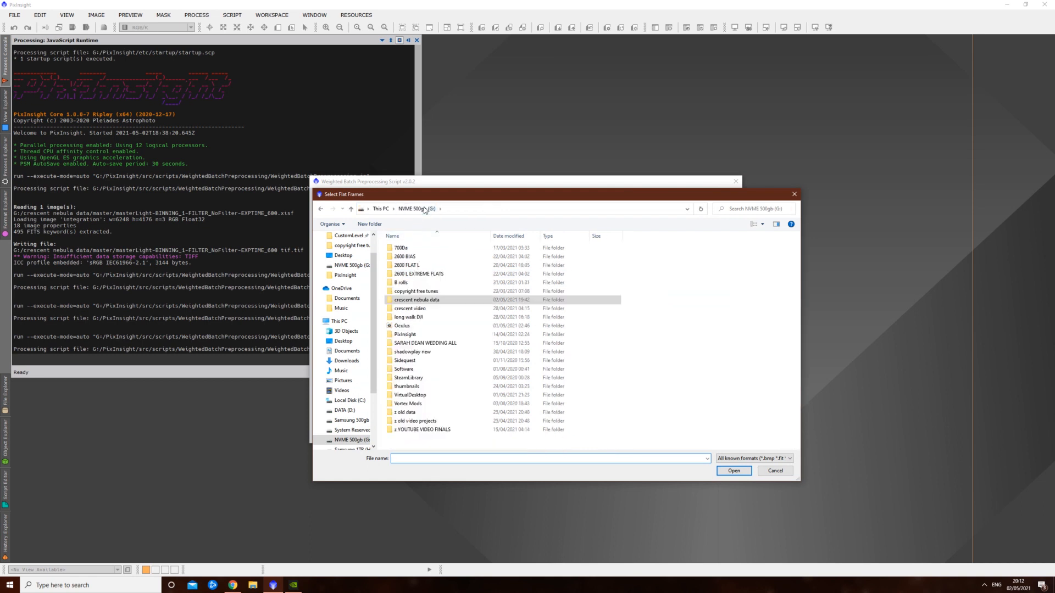
{"action": "double_click", "coordinate": [432, 276]}
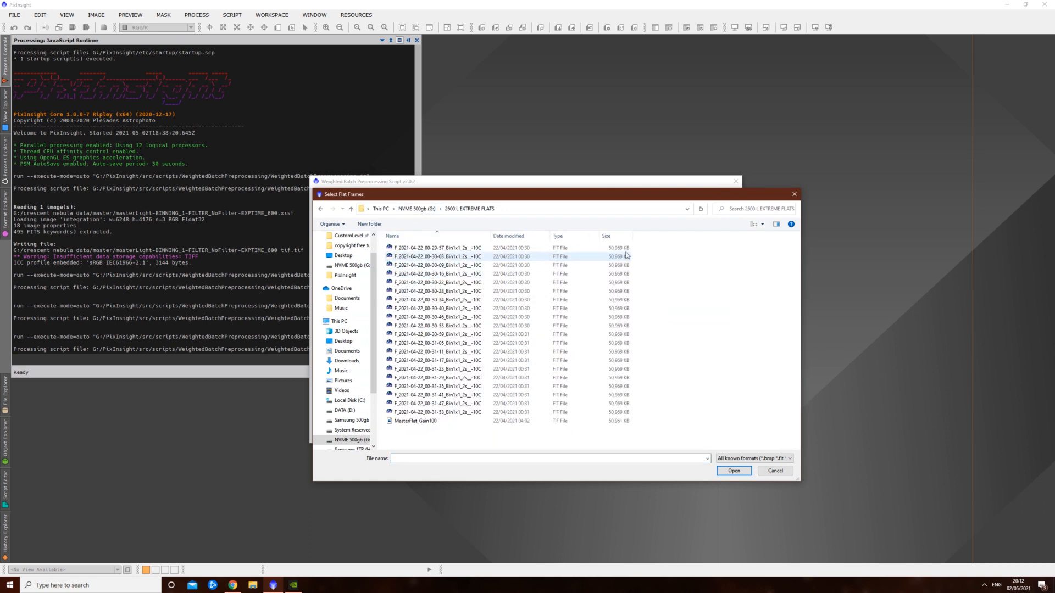
{"action": "left_click_drag", "start_coordinate": [646, 247], "coordinate": [410, 415]}
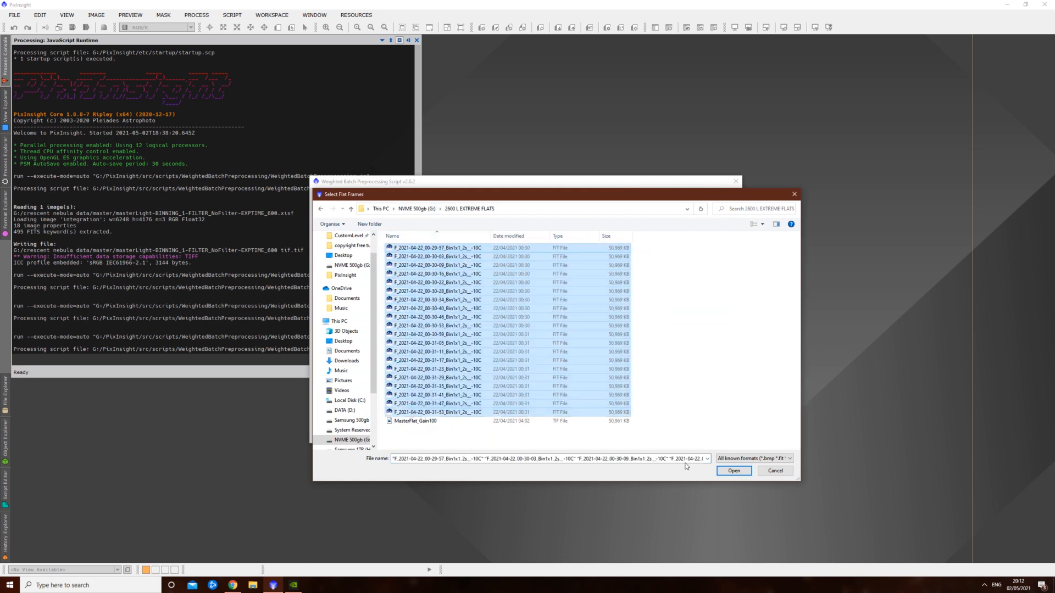
{"action": "left_click", "coordinate": [734, 471]}
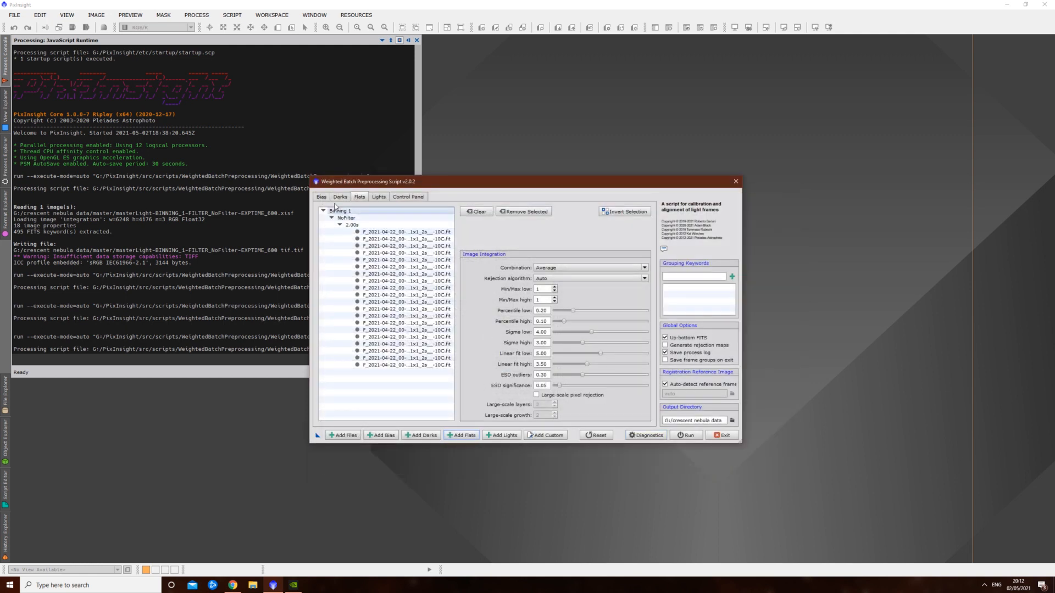
Step: Add all the B_ FIT files from the "2600 BIAS" folder as bias frames, leaving out the two master files
{"action": "left_click", "coordinate": [320, 196]}
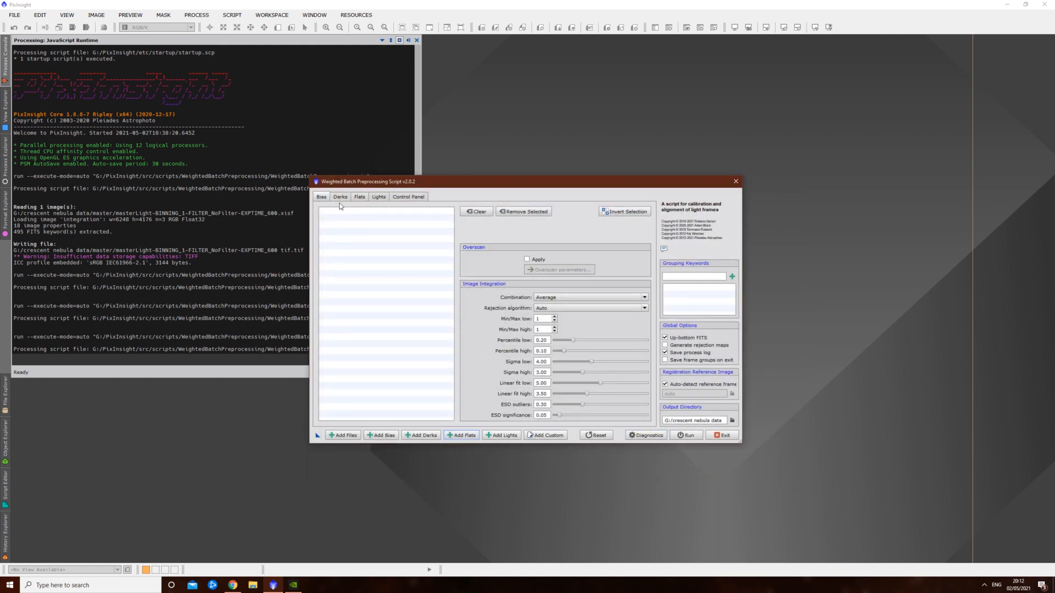
{"action": "left_click", "coordinate": [381, 435]}
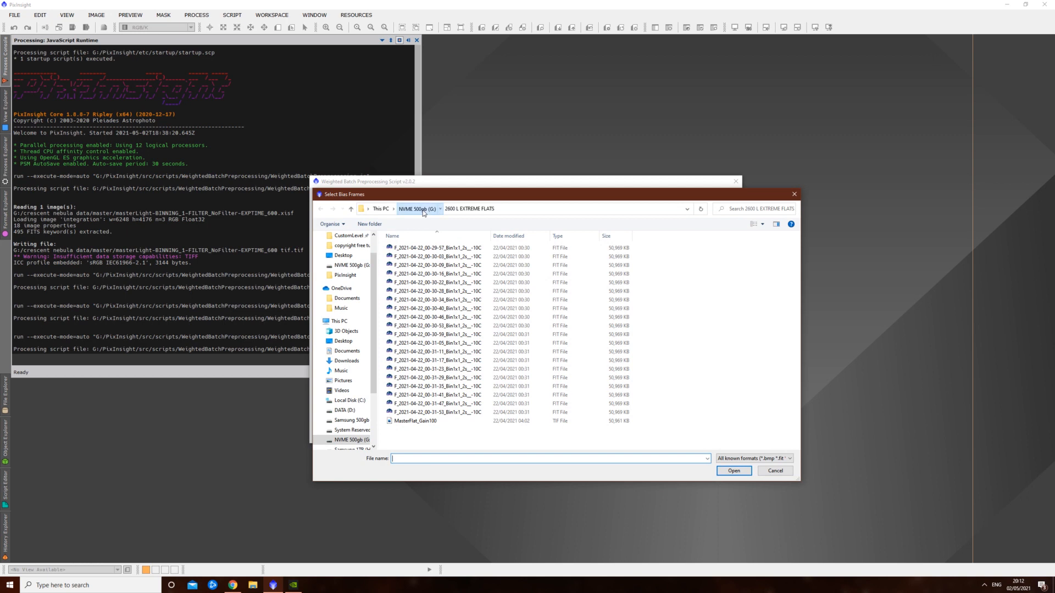
{"action": "left_click", "coordinate": [423, 210]}
{"action": "double_click", "coordinate": [466, 260]}
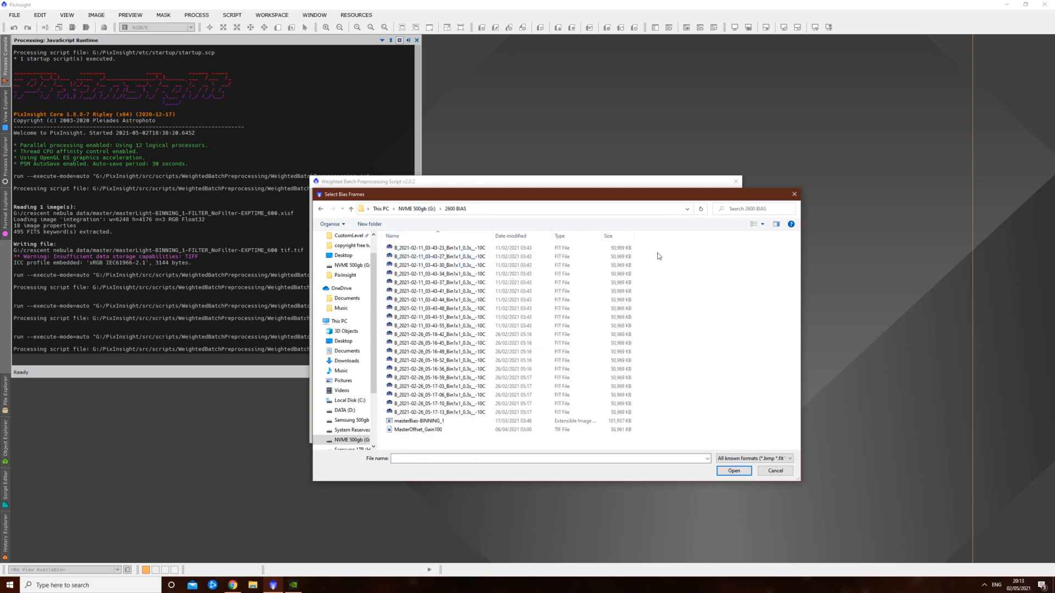
{"action": "left_click_drag", "start_coordinate": [657, 246], "coordinate": [423, 413]}
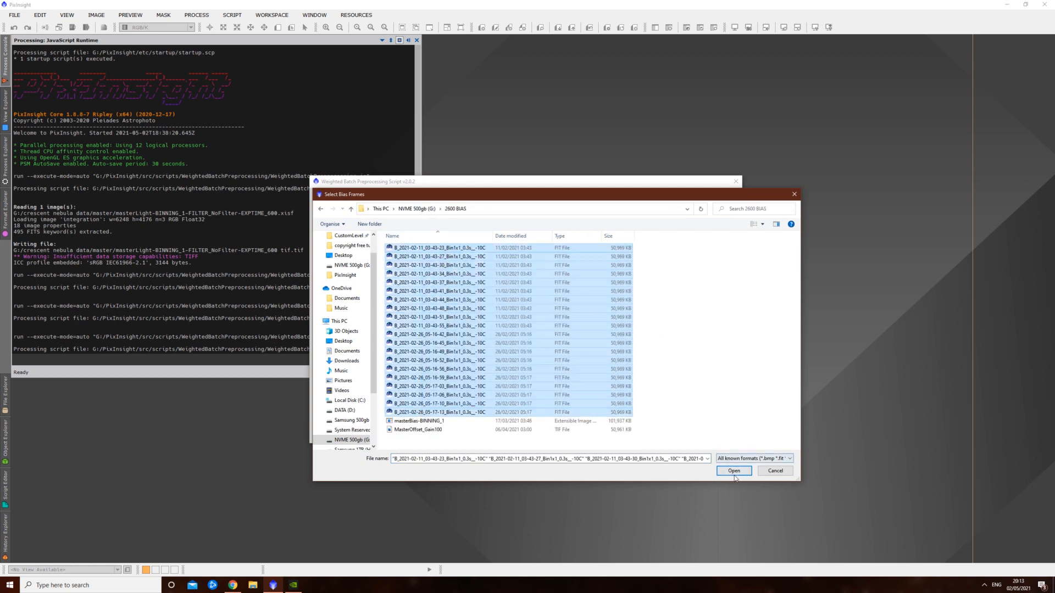
{"action": "left_click", "coordinate": [734, 471]}
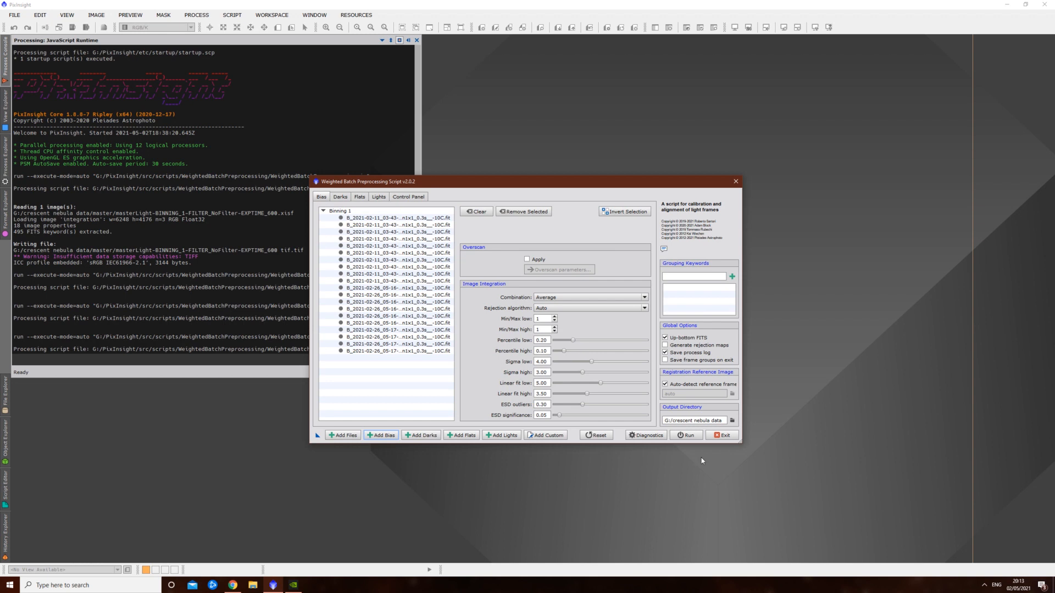
Step: View the dark frame settings, then review the rejection algorithm choices in the light frames' integration parameters, keeping Auto
{"action": "left_click", "coordinate": [339, 197]}
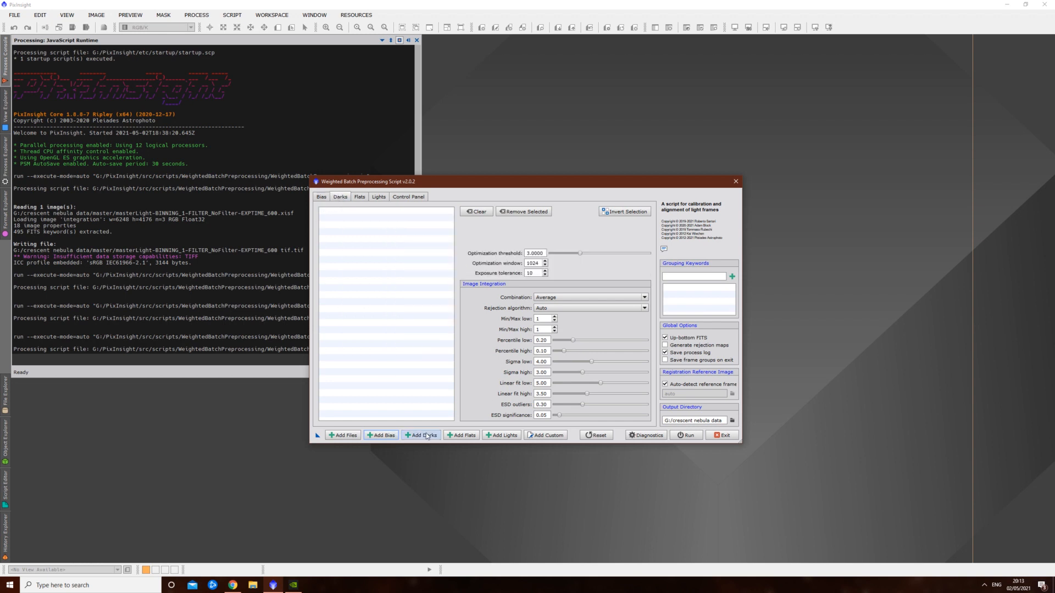
{"action": "left_click", "coordinate": [383, 199]}
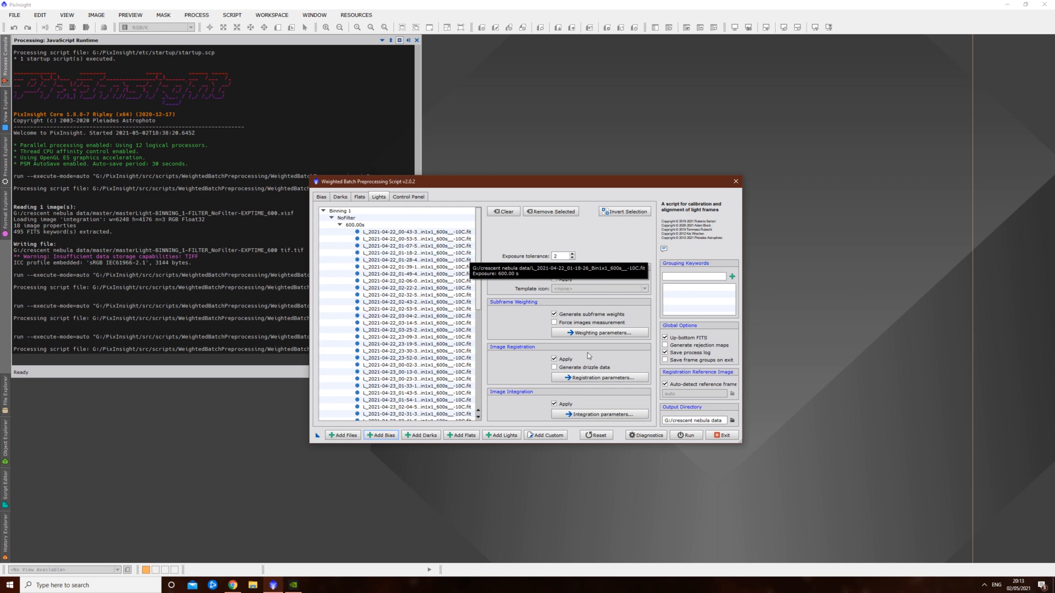
{"action": "left_click", "coordinate": [624, 416]}
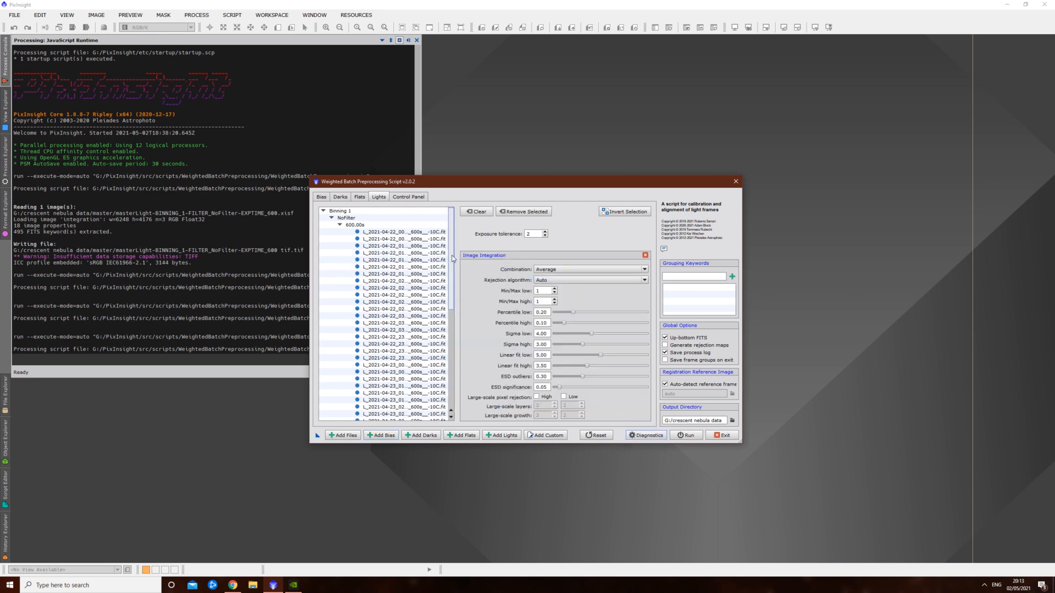
{"action": "left_click", "coordinate": [588, 281]}
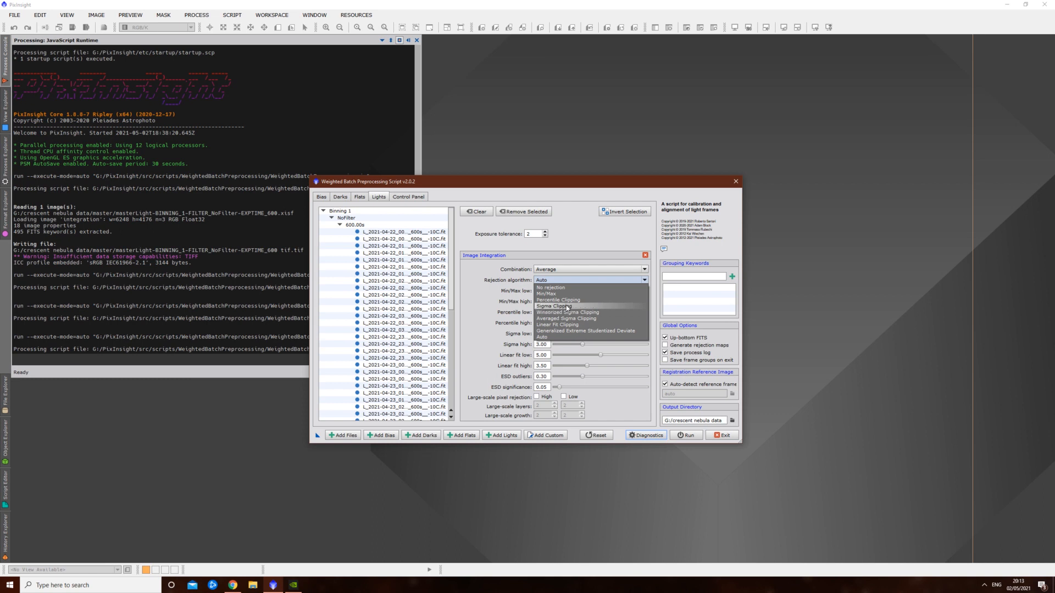
{"action": "left_click", "coordinate": [611, 279]}
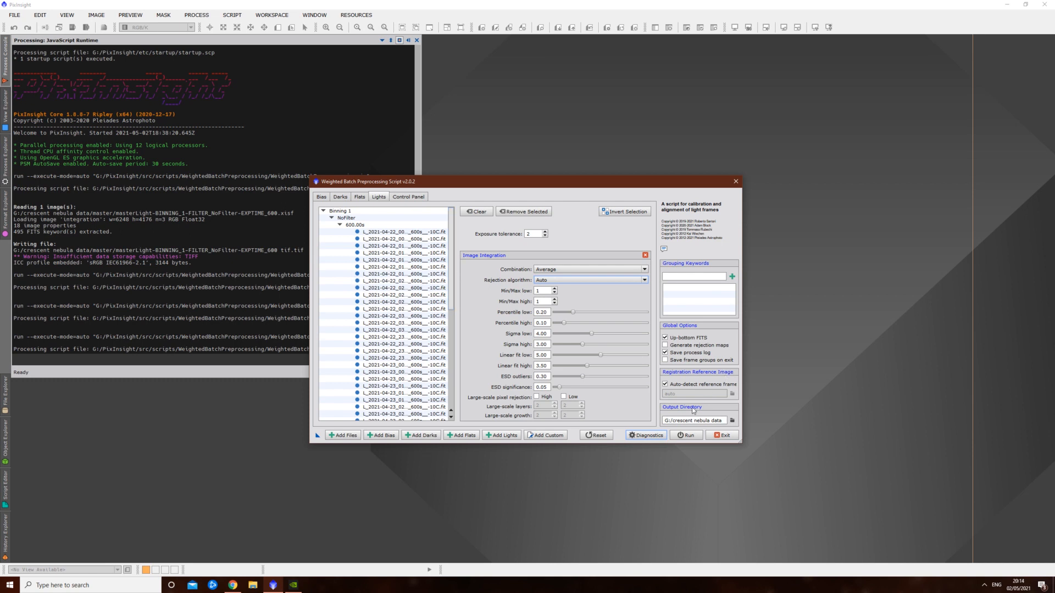
Step: Create a folder named "new one" on drive G: and set it as the output directory
{"action": "left_click", "coordinate": [732, 421]}
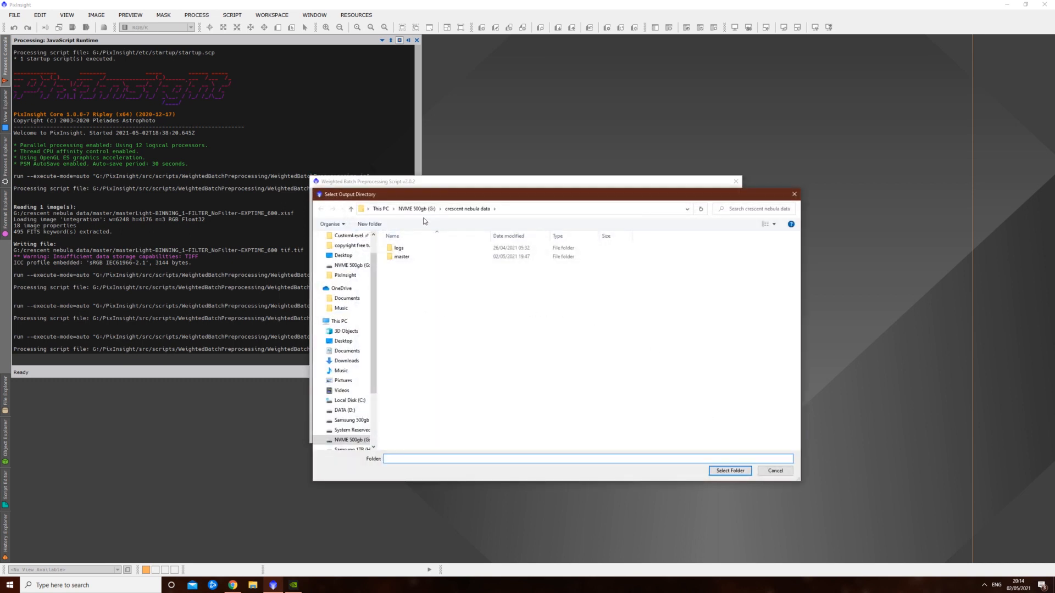
{"action": "left_click", "coordinate": [419, 209]}
{"action": "right_click", "coordinate": [424, 439]}
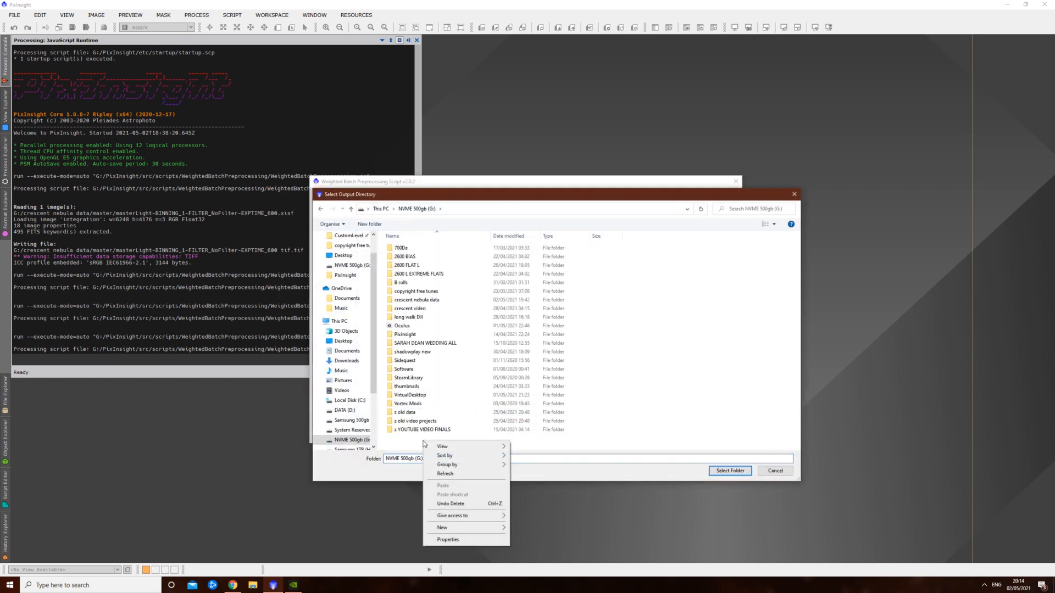
{"action": "mouse_move", "coordinate": [466, 526]}
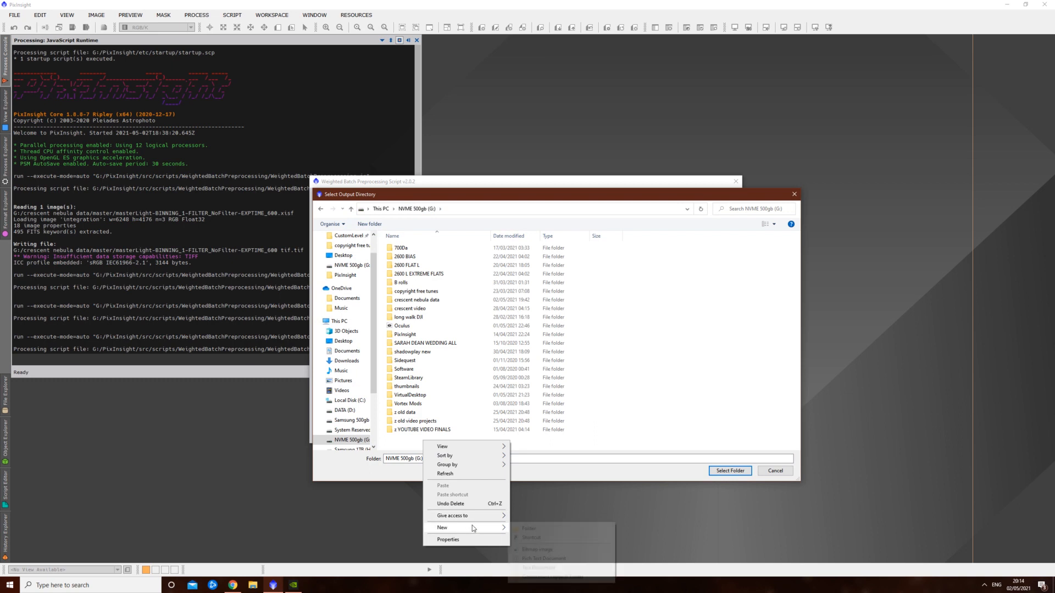
{"action": "left_click", "coordinate": [529, 528]}
{"action": "type", "text": "new one"}
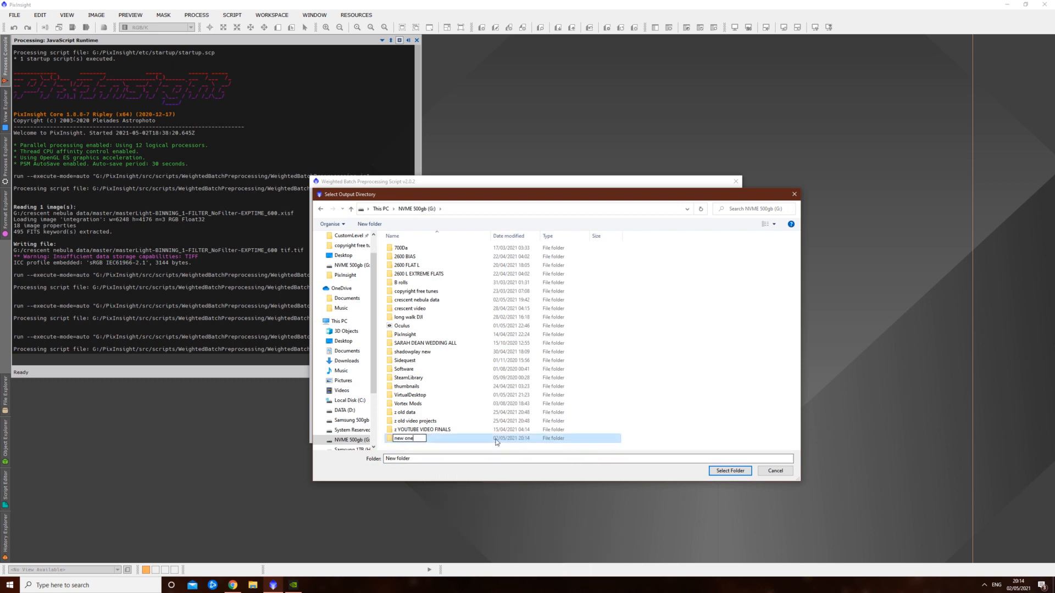
{"action": "key", "text": "Return"}
{"action": "left_click", "coordinate": [730, 471]}
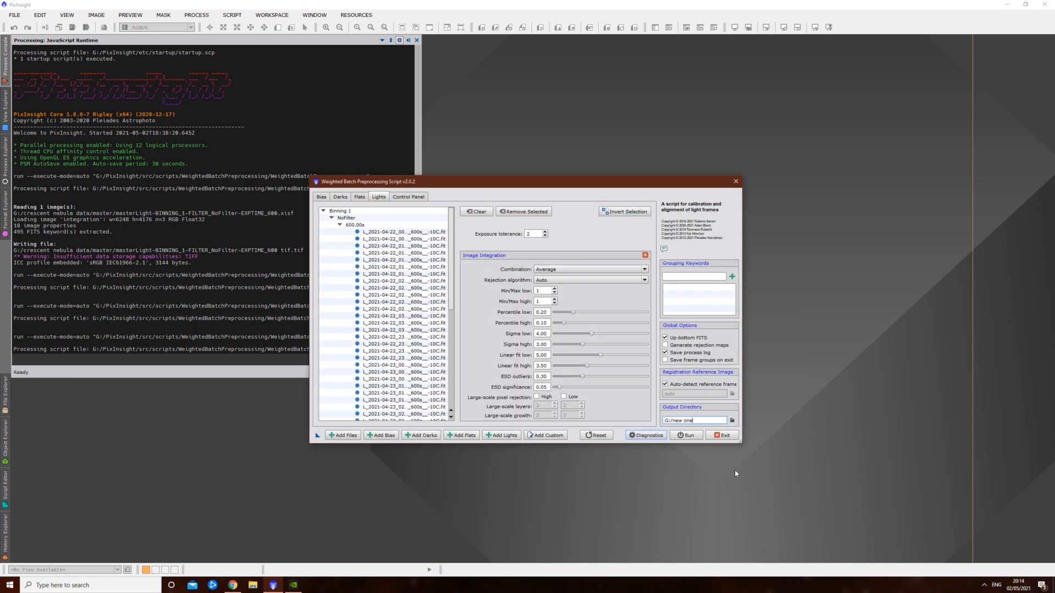
Step: Run the batch preprocessing, continuing past the diagnostic messages and the light frames integration warning
{"action": "left_click", "coordinate": [684, 435]}
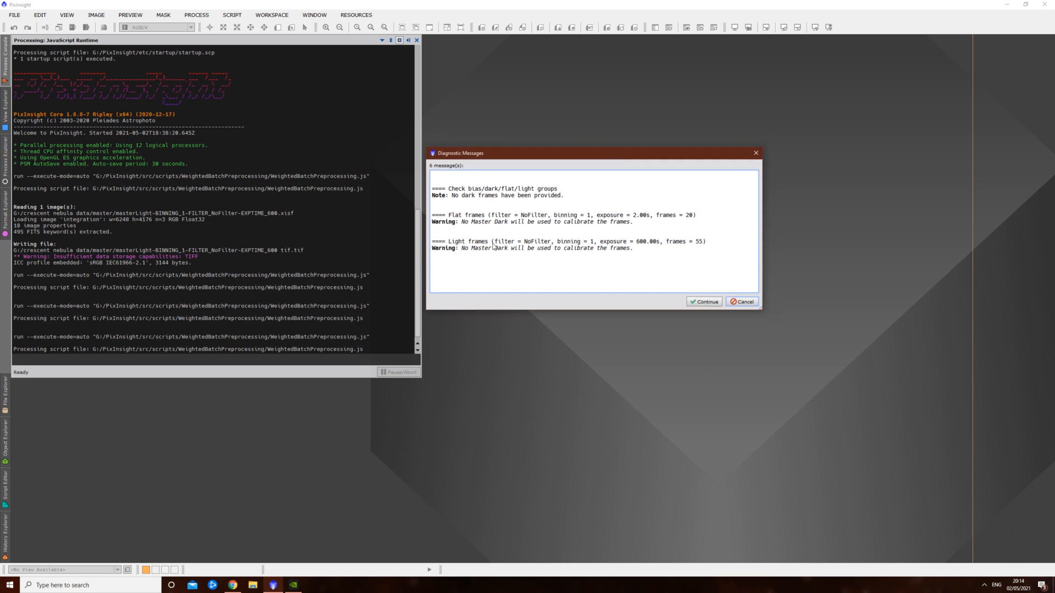
{"action": "left_click", "coordinate": [702, 303]}
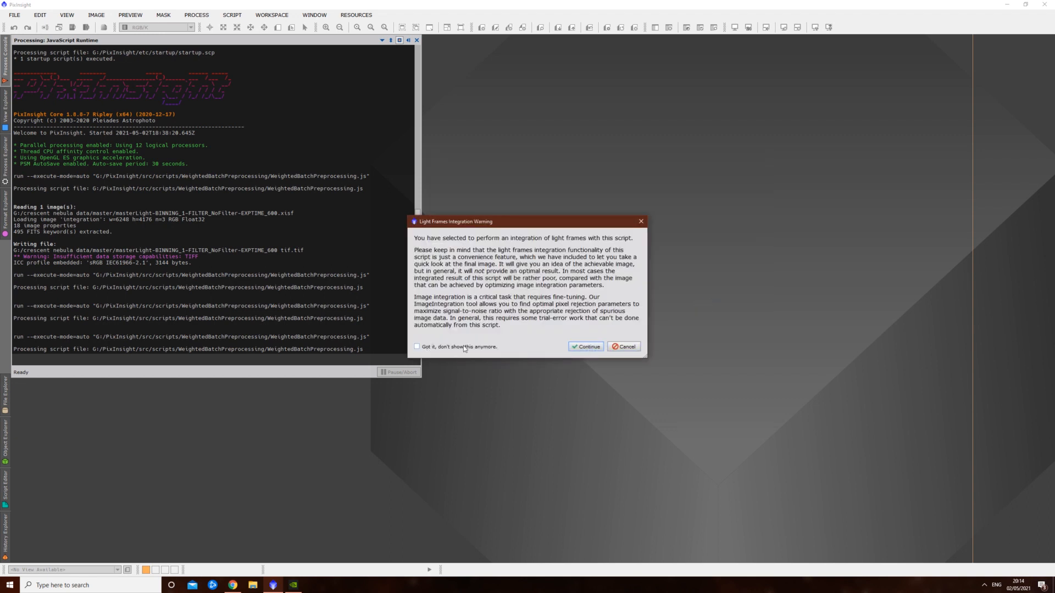
{"action": "left_click", "coordinate": [593, 349]}
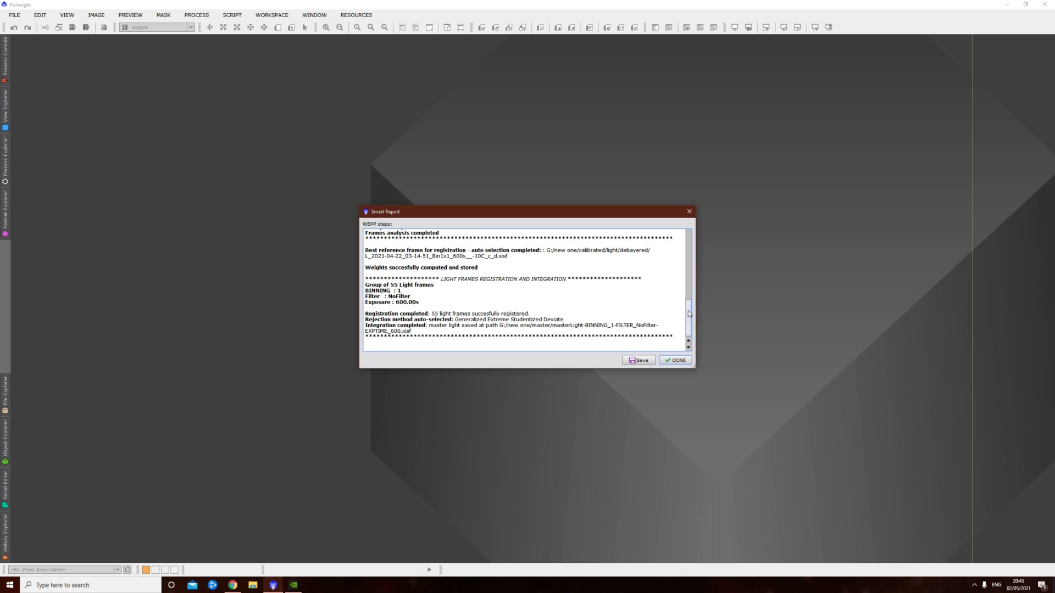
Step: Review the batch preprocessing Smart Report from start to end, close it, and exit the Weighted Batch Preprocessing script
{"action": "scroll", "coordinate": [693, 258], "scroll_direction": "up", "scroll_amount": 10}
{"action": "scroll", "coordinate": [694, 248], "scroll_direction": "up", "scroll_amount": 2}
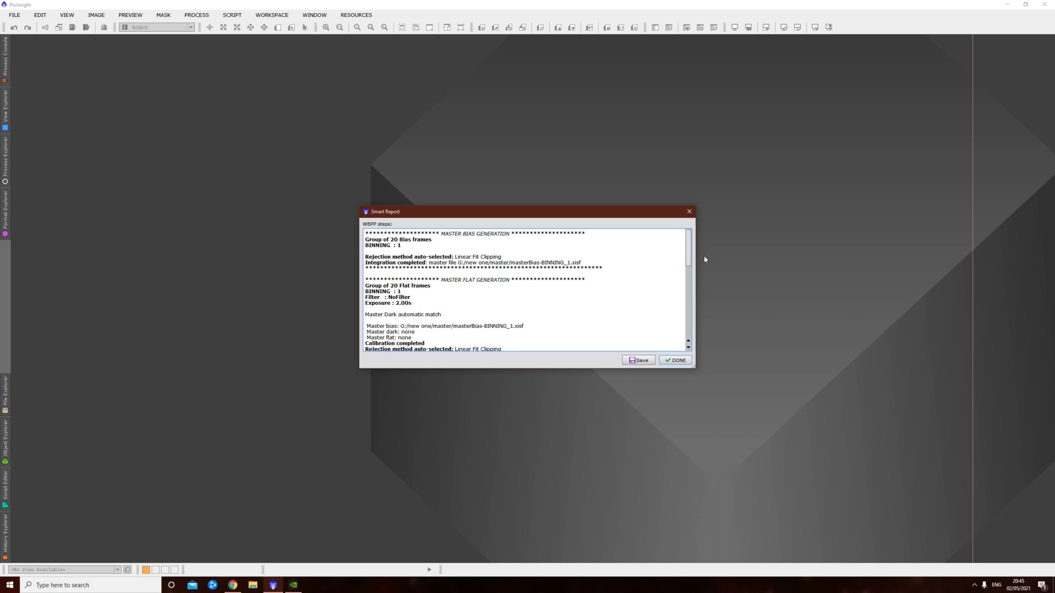
{"action": "left_click_drag", "start_coordinate": [687, 250], "coordinate": [700, 338]}
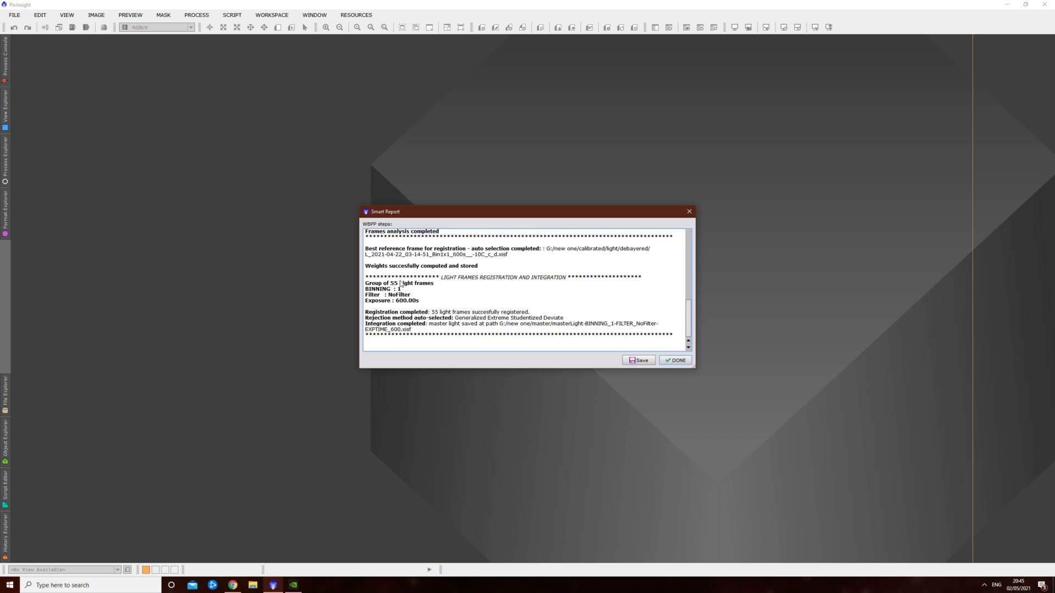
{"action": "left_click", "coordinate": [675, 362]}
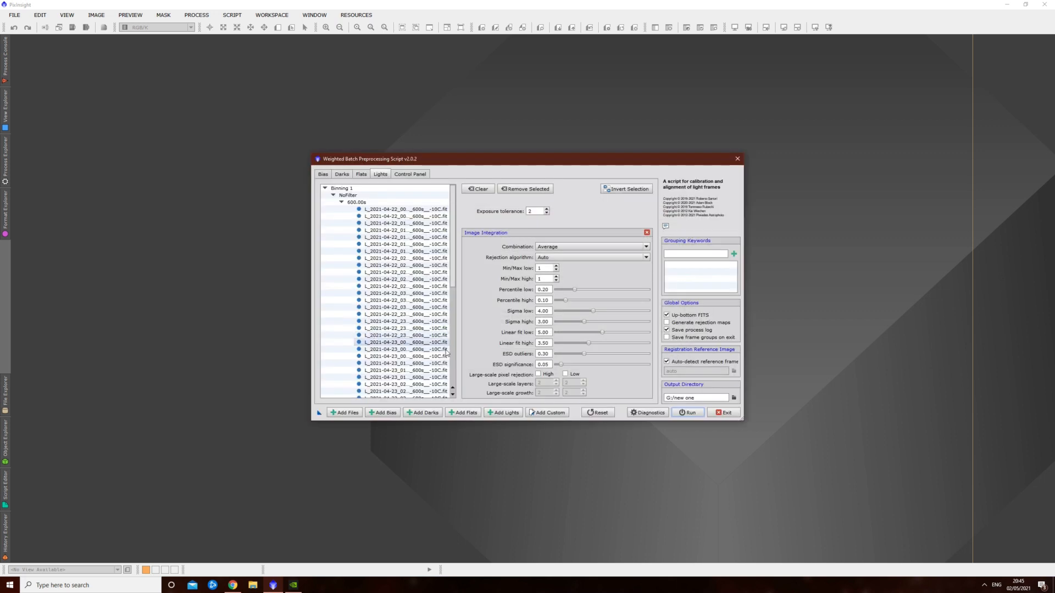
{"action": "left_click", "coordinate": [723, 413]}
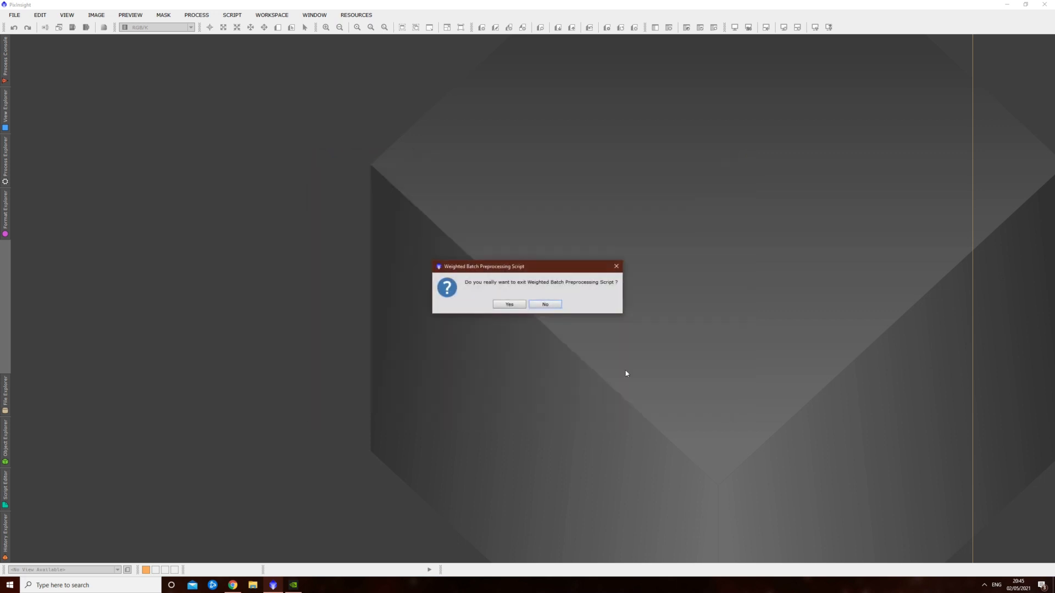
{"action": "left_click", "coordinate": [518, 307]}
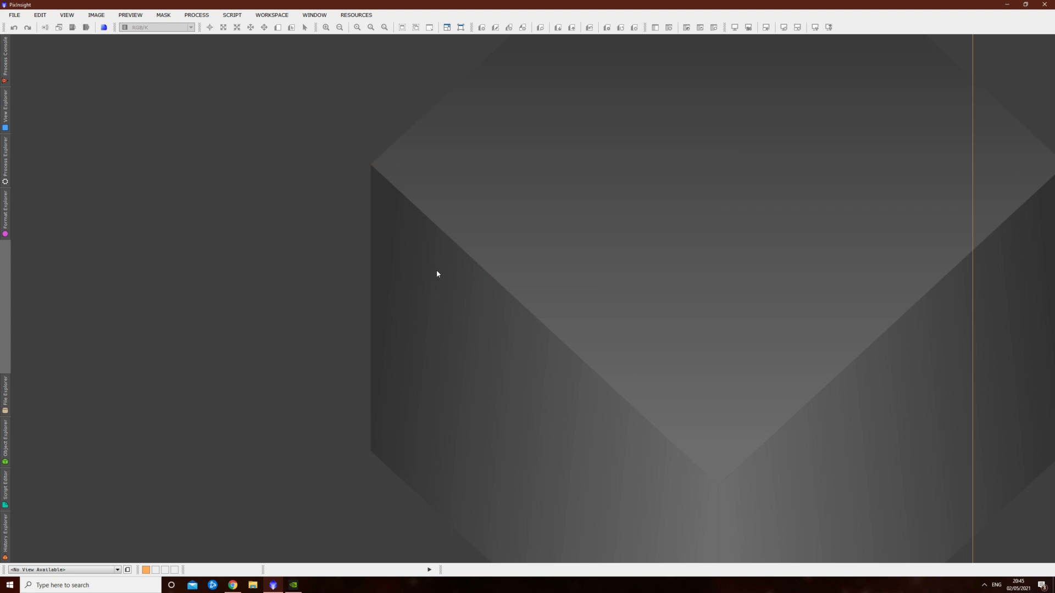
Step: Open the masterLight-BINNING_1-FILTER_NoFilter-EXPTIME_600 image from the "master" folder inside "new one" on drive G:
{"action": "left_click", "coordinate": [14, 17]}
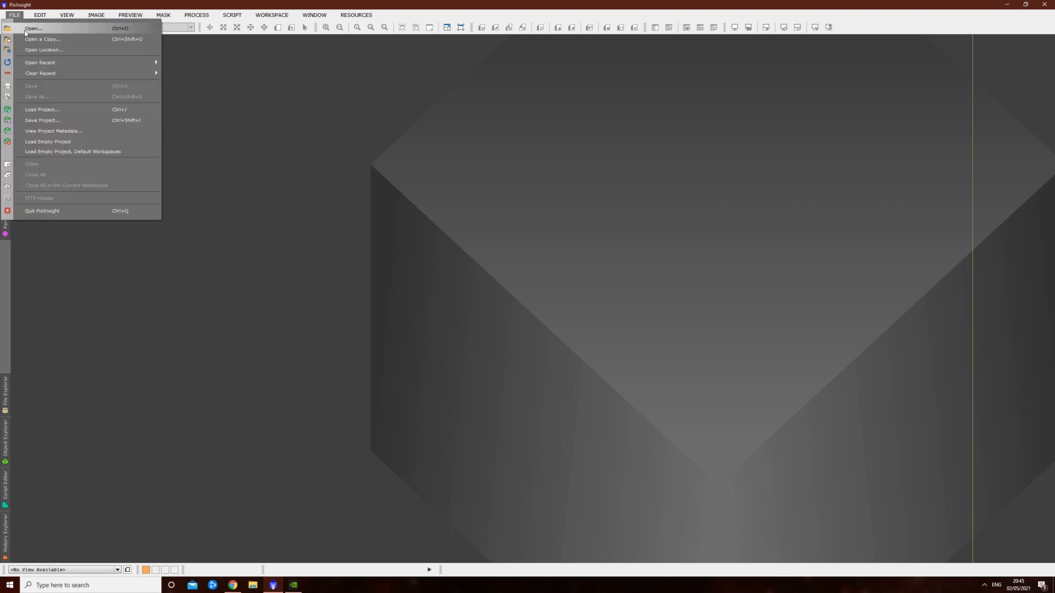
{"action": "left_click", "coordinate": [32, 28]}
{"action": "left_click", "coordinate": [126, 31]}
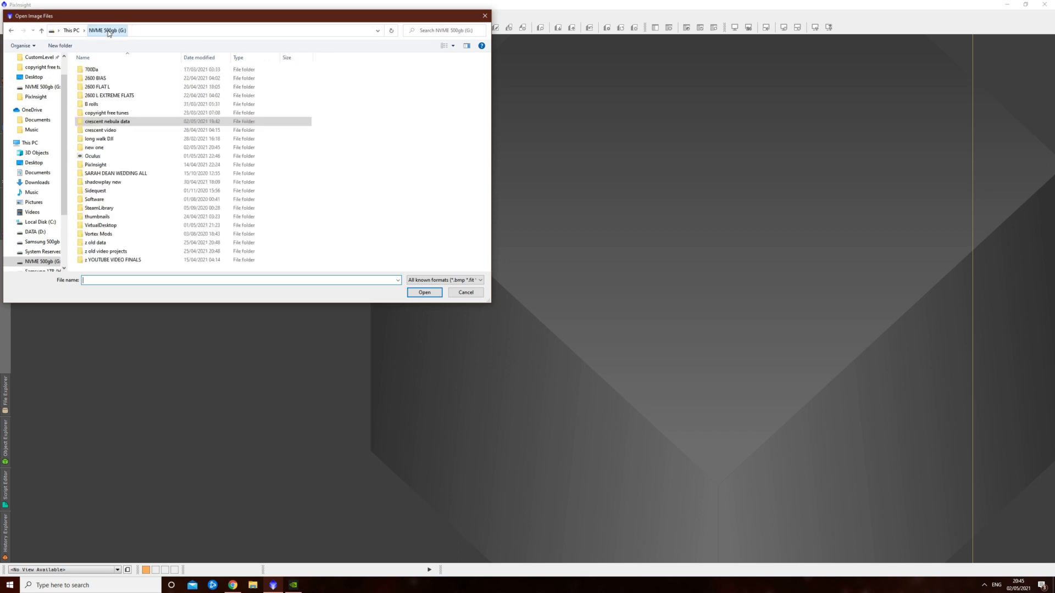
{"action": "double_click", "coordinate": [102, 148]}
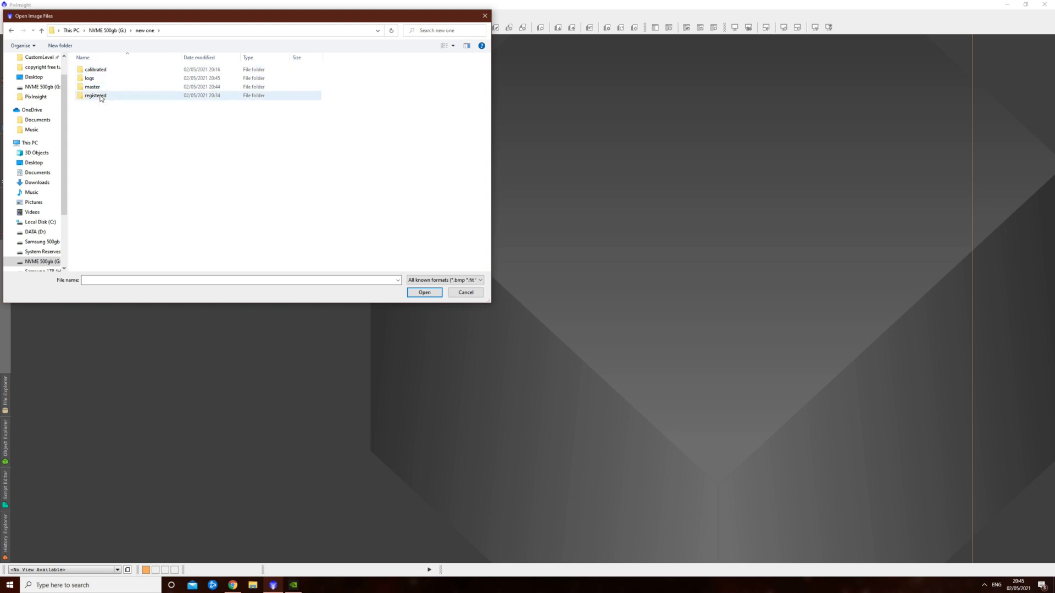
{"action": "left_click", "coordinate": [101, 73]}
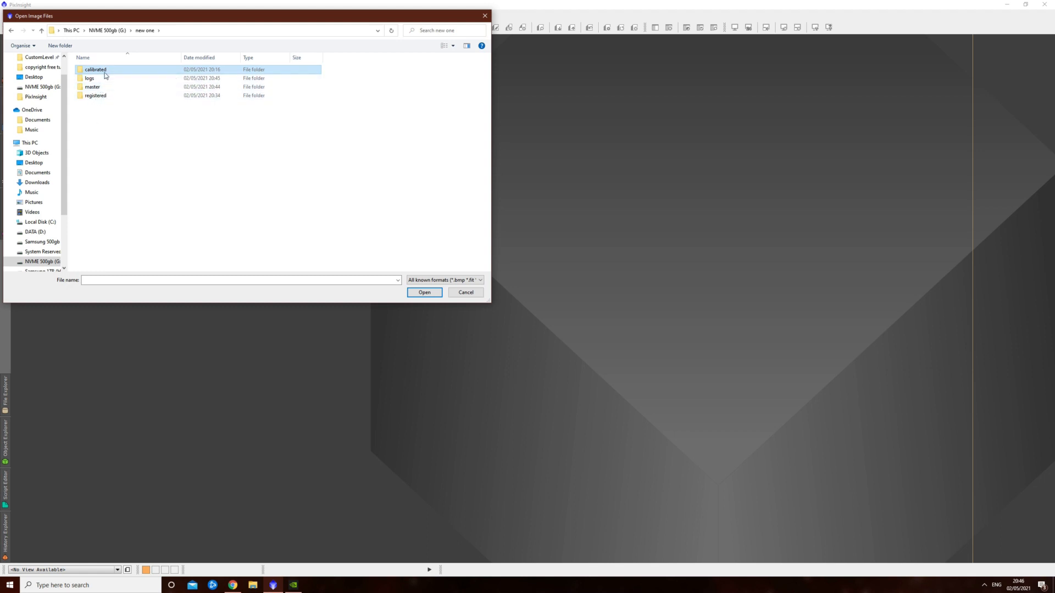
{"action": "double_click", "coordinate": [96, 89]}
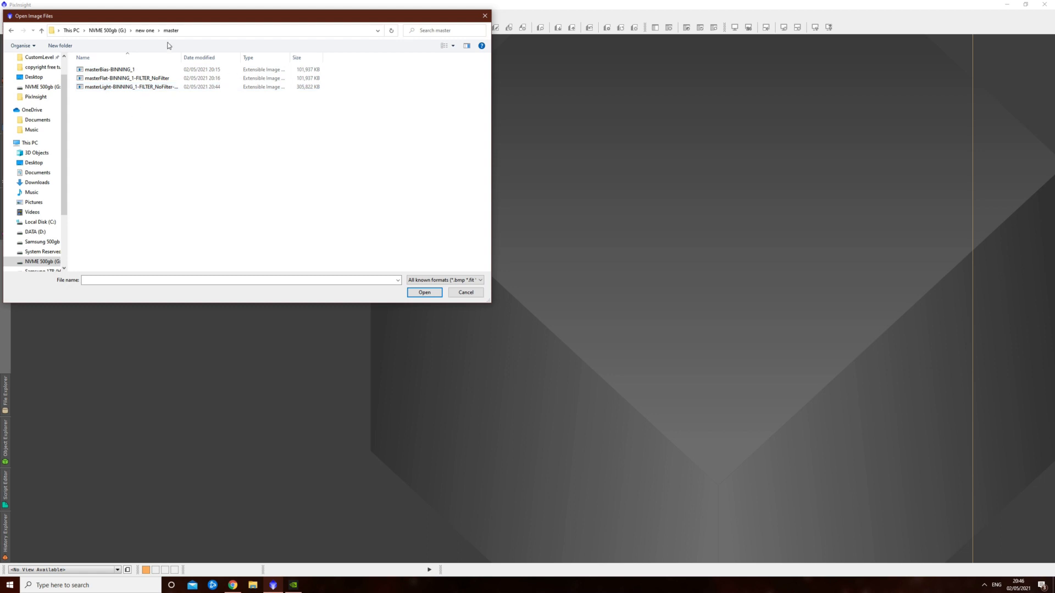
{"action": "left_click", "coordinate": [126, 88]}
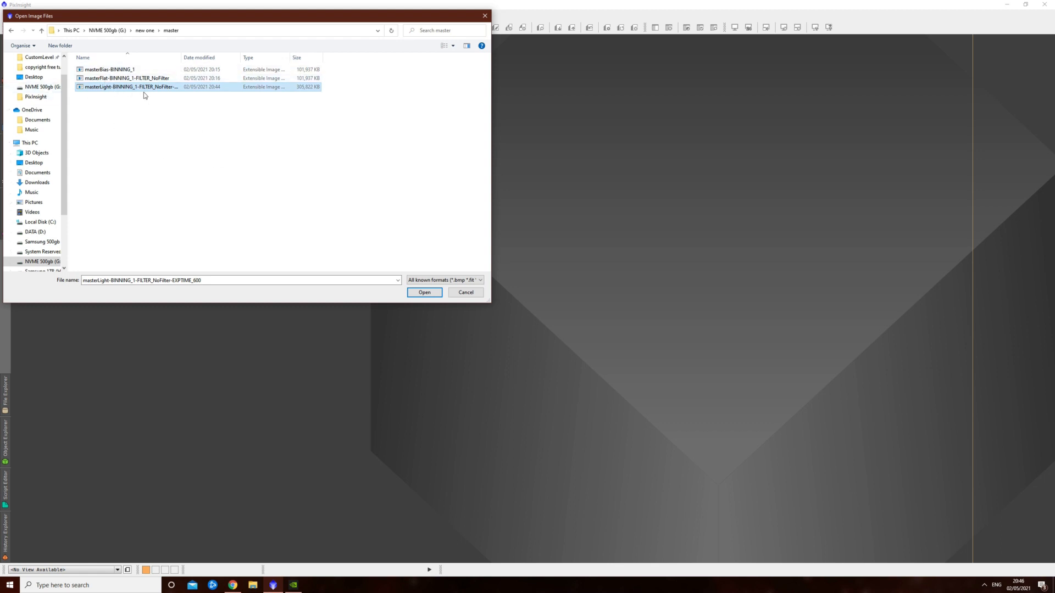
{"action": "left_click", "coordinate": [430, 292]}
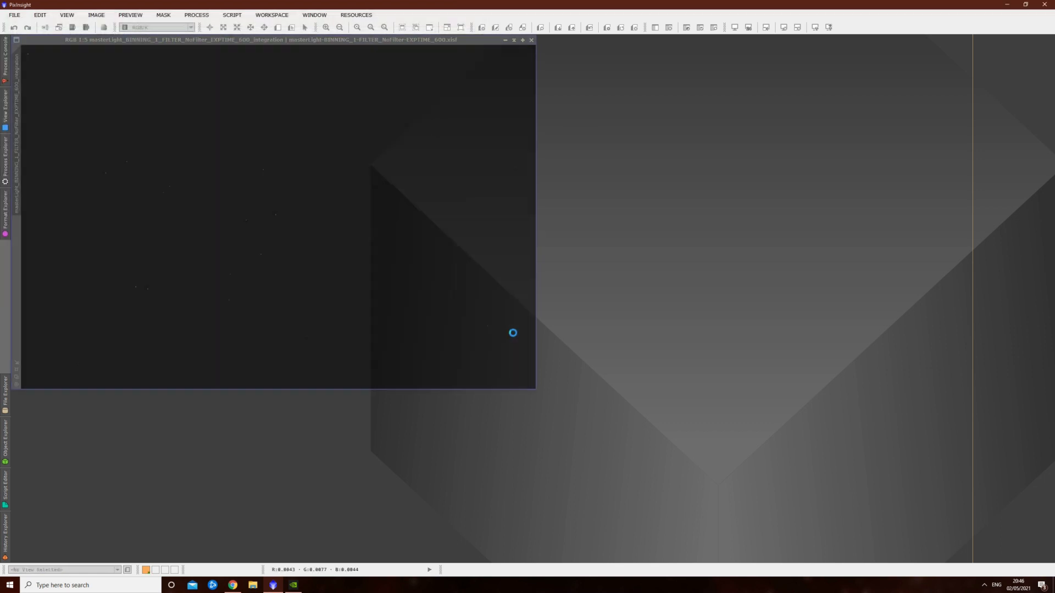